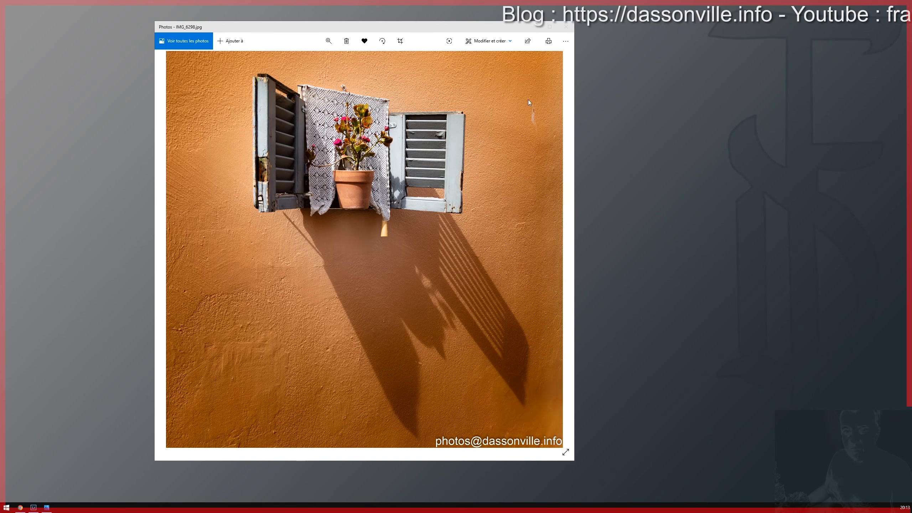
# Close the sample photo and view the chromatic aberration and achromatic doublet diagrams in the Wikipedia article on chromatic aberration
pyautogui.click(566, 29)
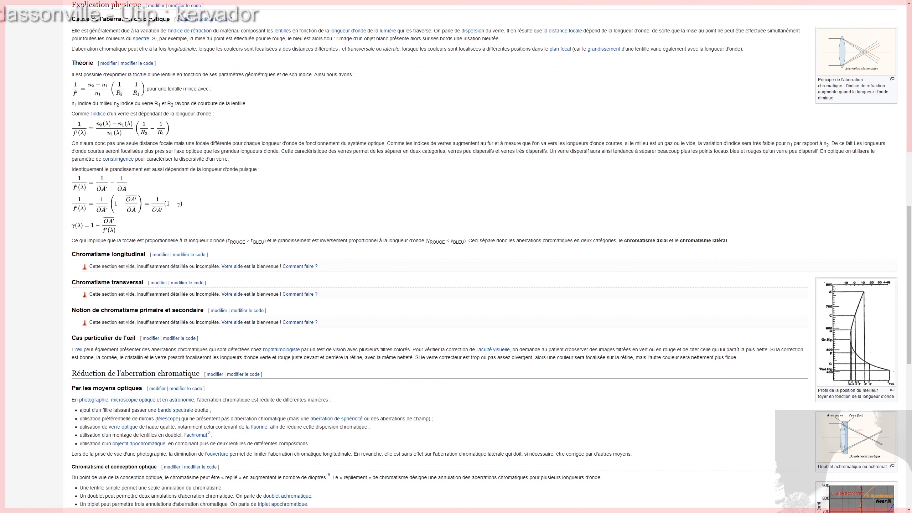
pyautogui.click(863, 63)
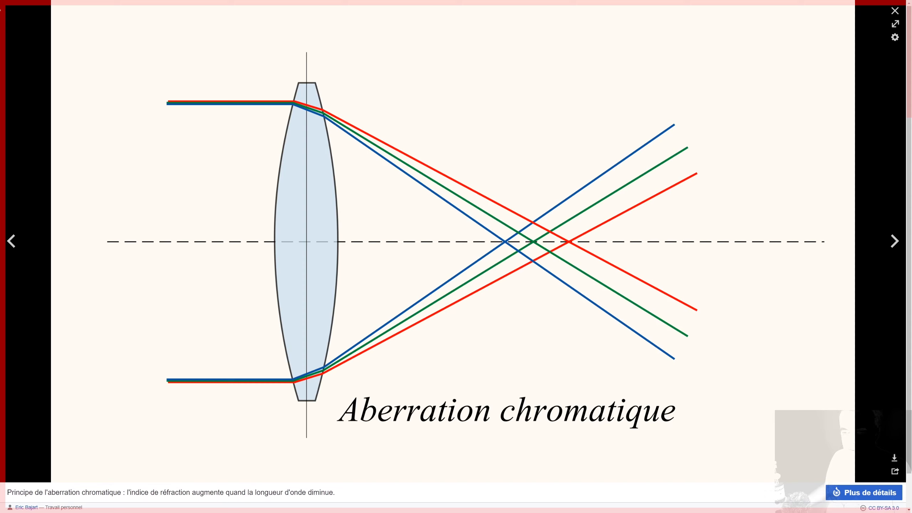
pyautogui.click(895, 11)
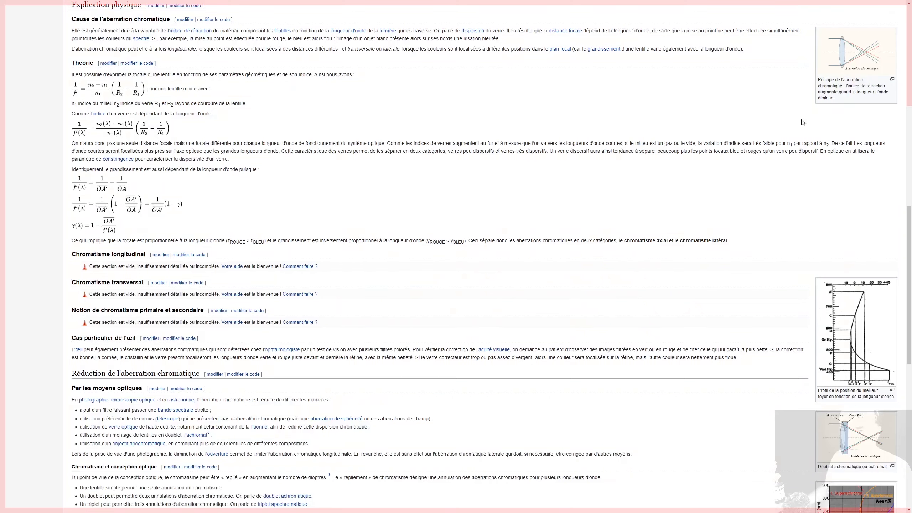
pyautogui.click(860, 443)
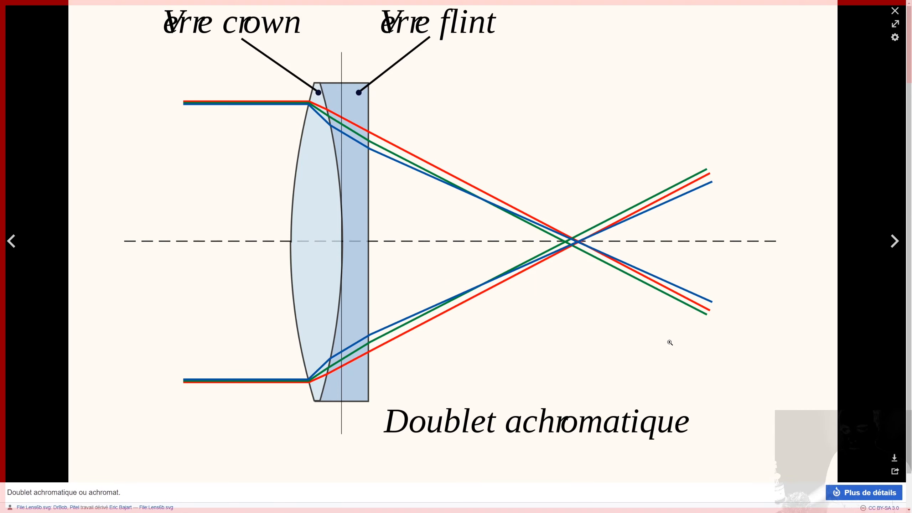
pyautogui.click(894, 11)
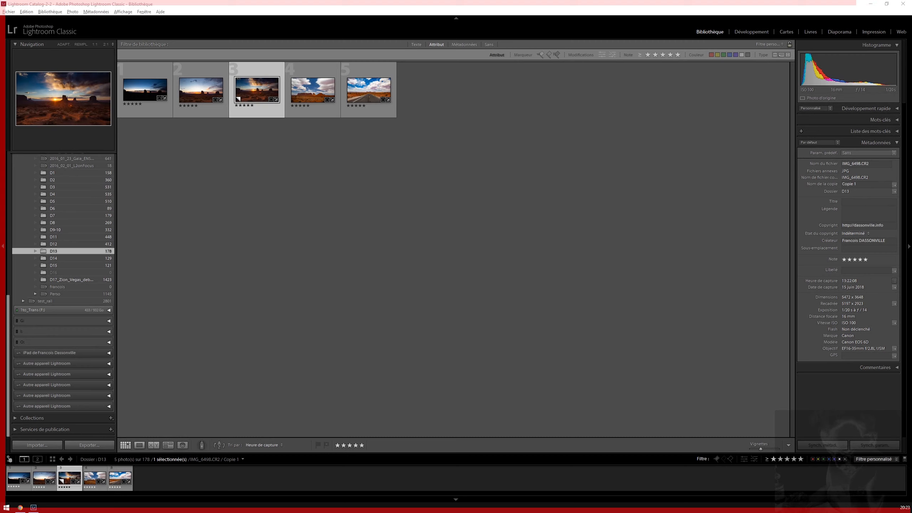
# Switch to Lightroom Classic, check the lens metadata of IMG_6498.CR2 in the Library and return to Develop
pyautogui.press('d')
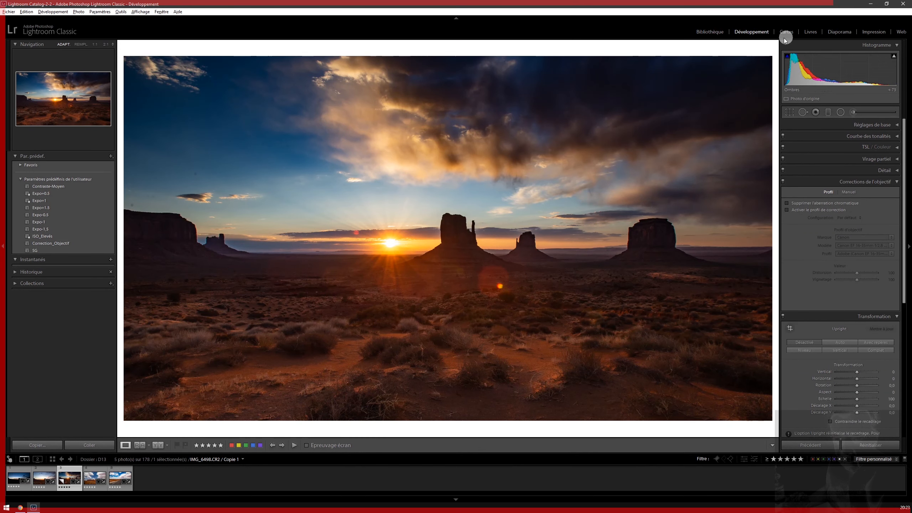
pyautogui.click(709, 32)
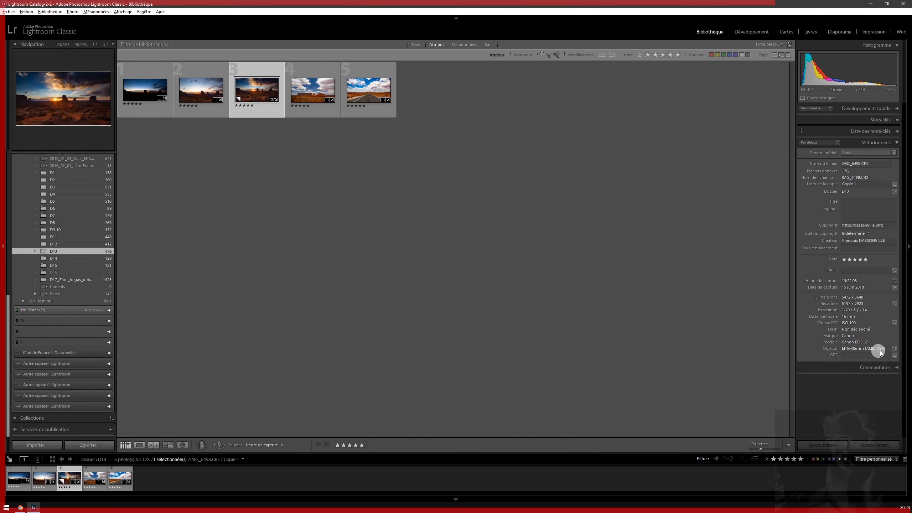
pyautogui.click(751, 32)
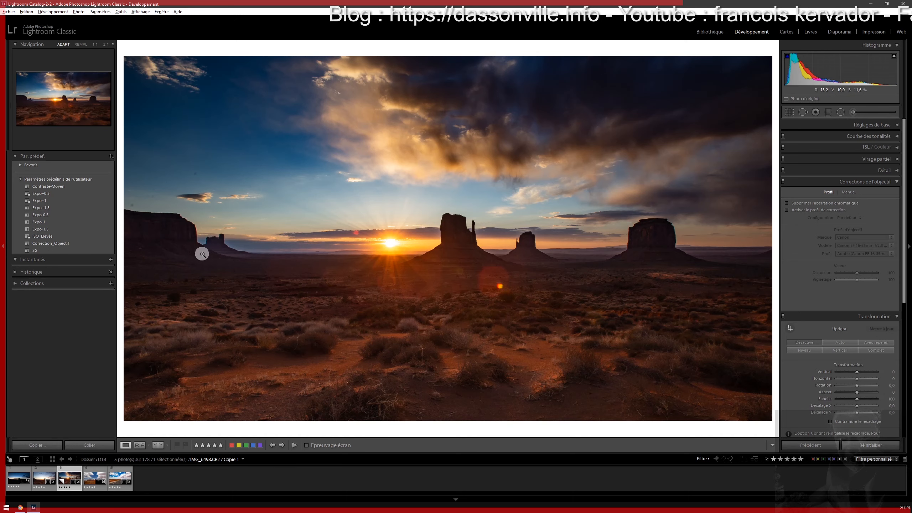
# Examine the edges of the buttes and mesa along the photo's horizon for coloured fringes at 1:1
pyautogui.click(684, 241)
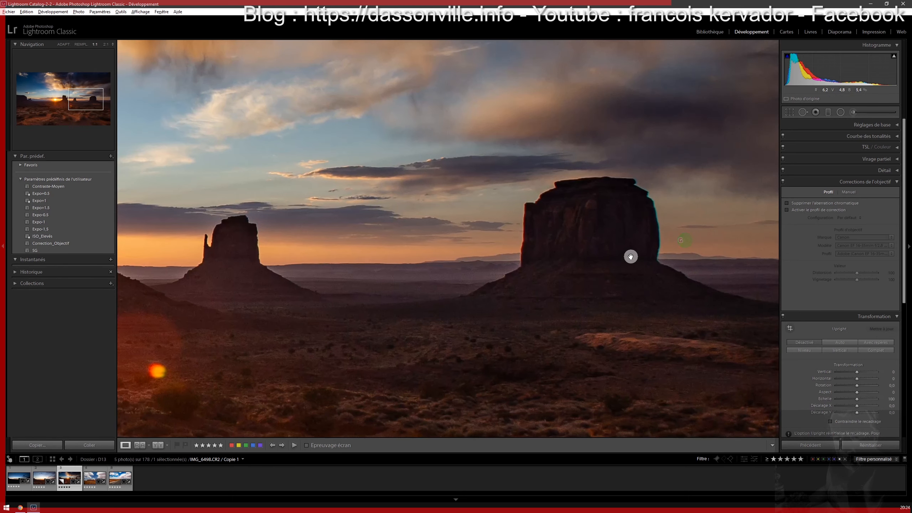
pyautogui.moveTo(631, 256)
pyautogui.mouseDown()
pyautogui.moveTo(555, 263)
pyautogui.moveTo(532, 244)
pyautogui.mouseUp()
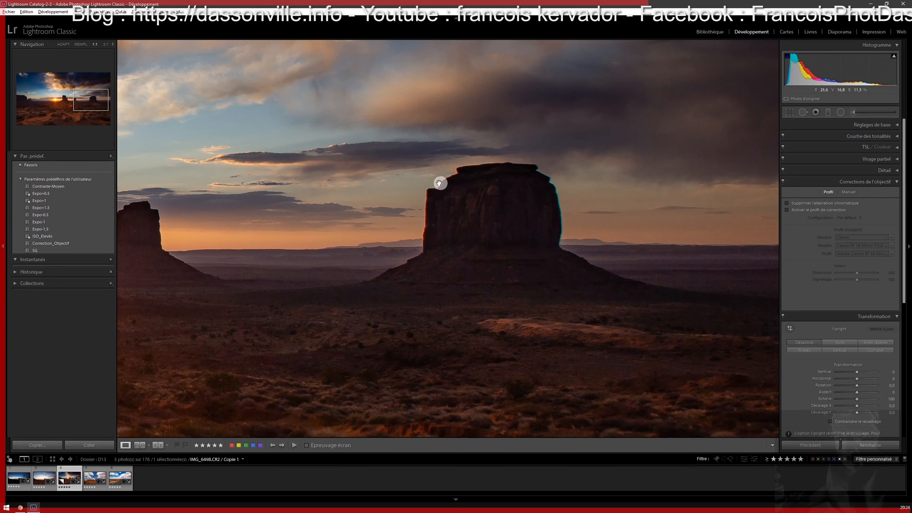
pyautogui.moveTo(210, 260); pyautogui.dragTo(575, 273)
pyautogui.moveTo(348, 251); pyautogui.dragTo(559, 265)
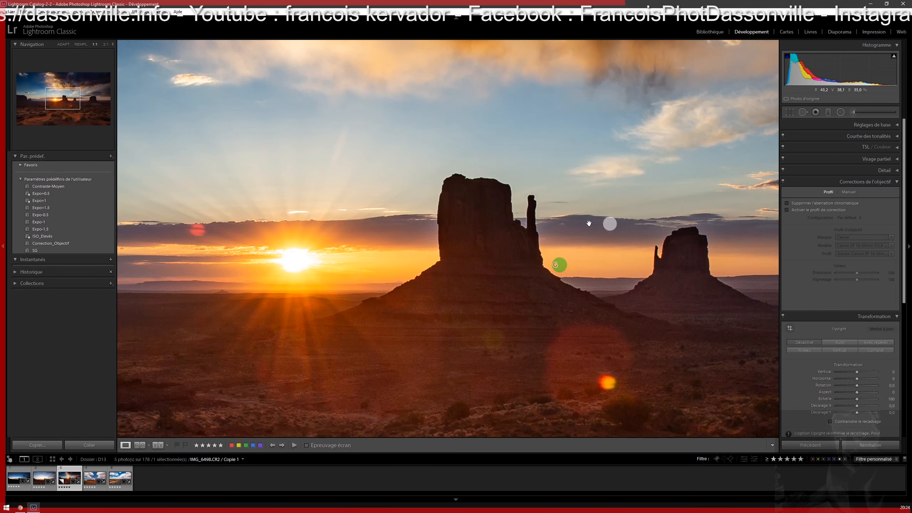
pyautogui.moveTo(267, 273); pyautogui.dragTo(611, 284)
pyautogui.moveTo(306, 262); pyautogui.dragTo(604, 265)
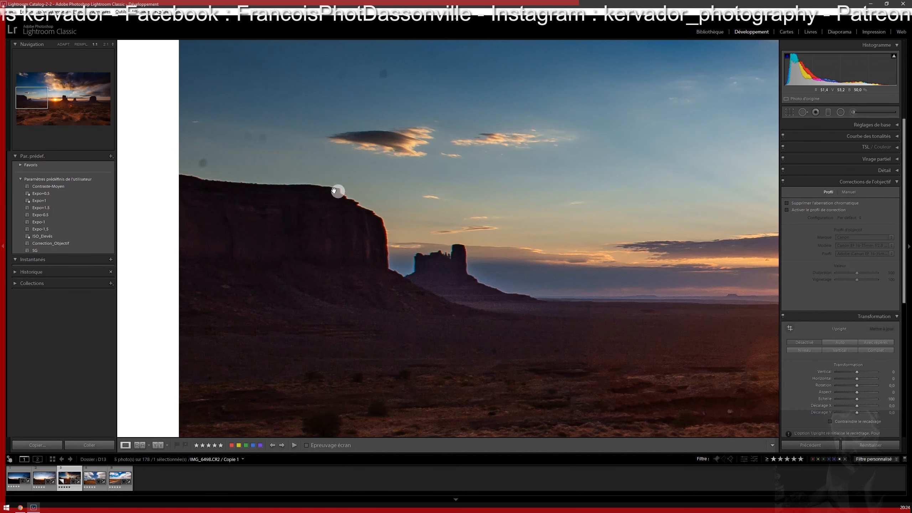
pyautogui.moveTo(662, 269); pyautogui.dragTo(317, 255)
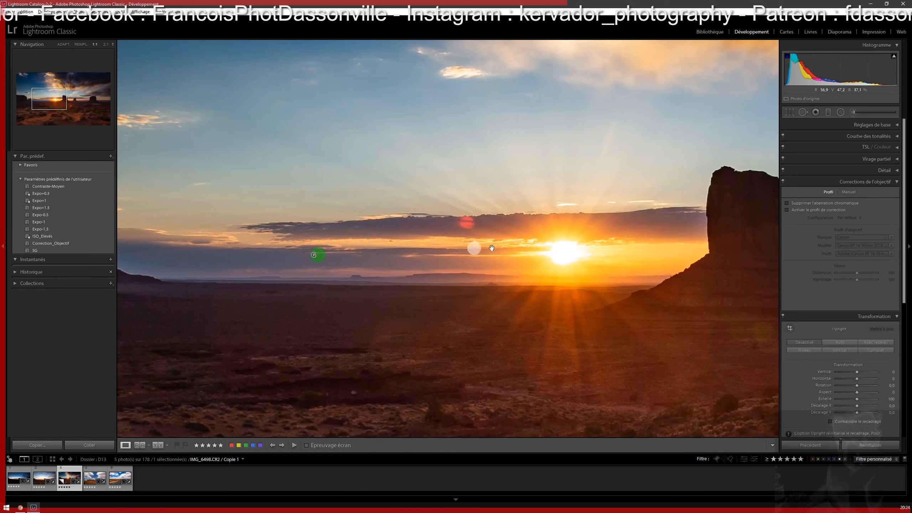
pyautogui.click(579, 250)
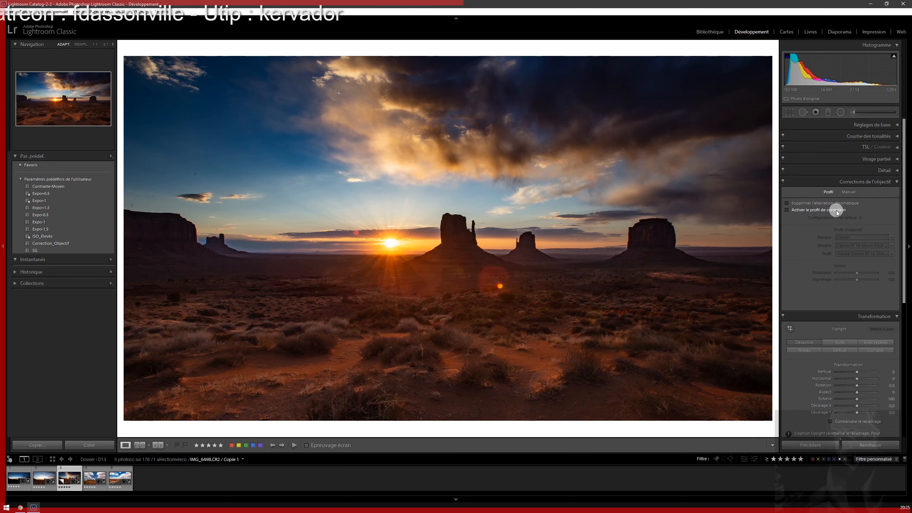
# Enable the lens profile correction and review the available makes, models and profiles, keeping the Canon EF 16-35mm f/2.8 L USM
pyautogui.click(786, 211)
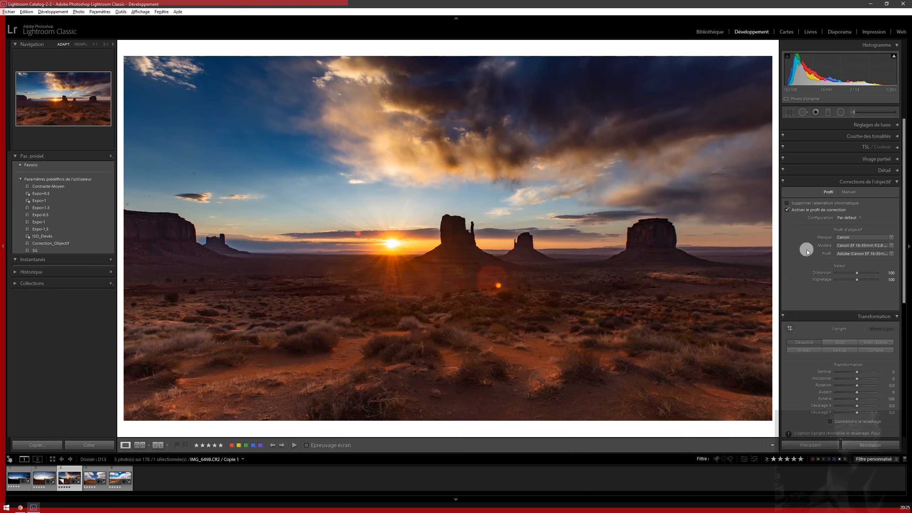
pyautogui.click(848, 238)
pyautogui.click(875, 224)
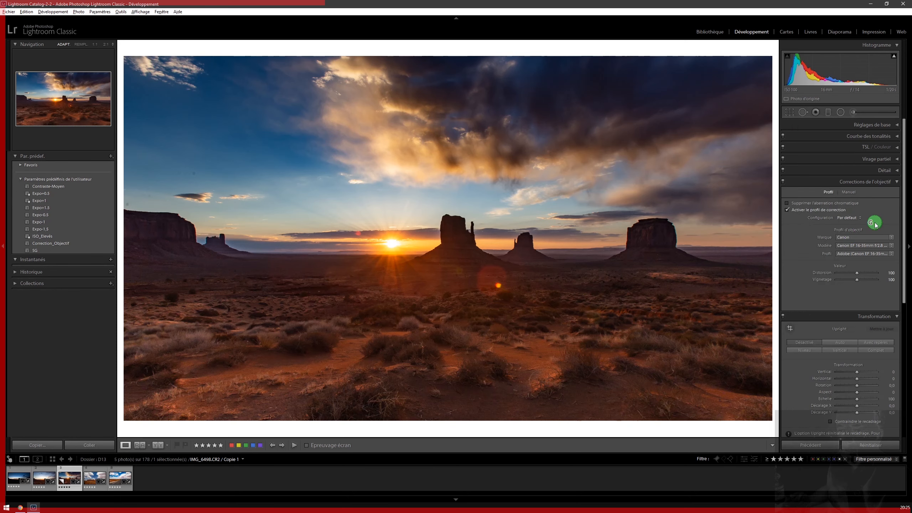
pyautogui.click(855, 238)
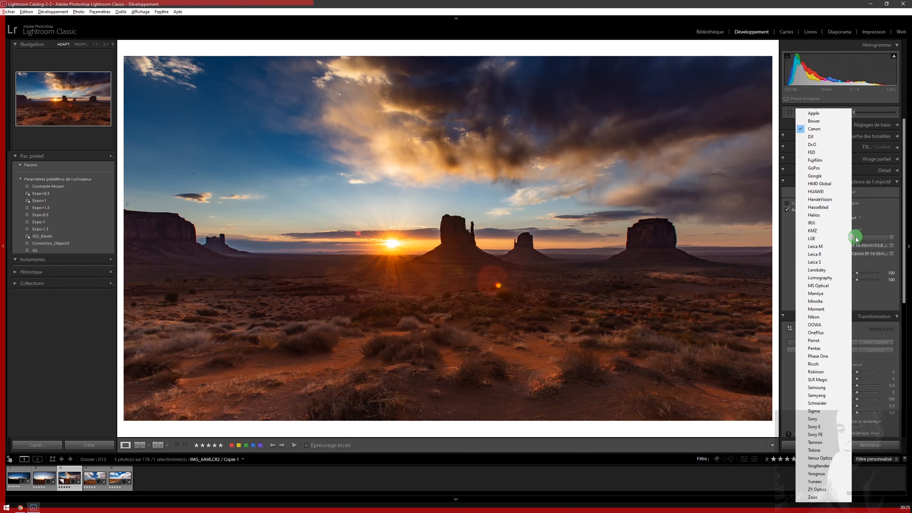
pyautogui.click(869, 245)
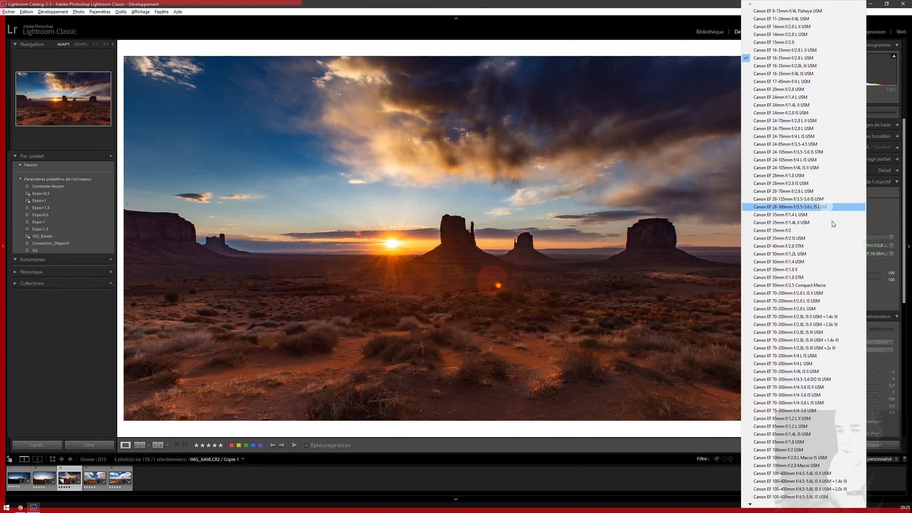
pyautogui.click(882, 224)
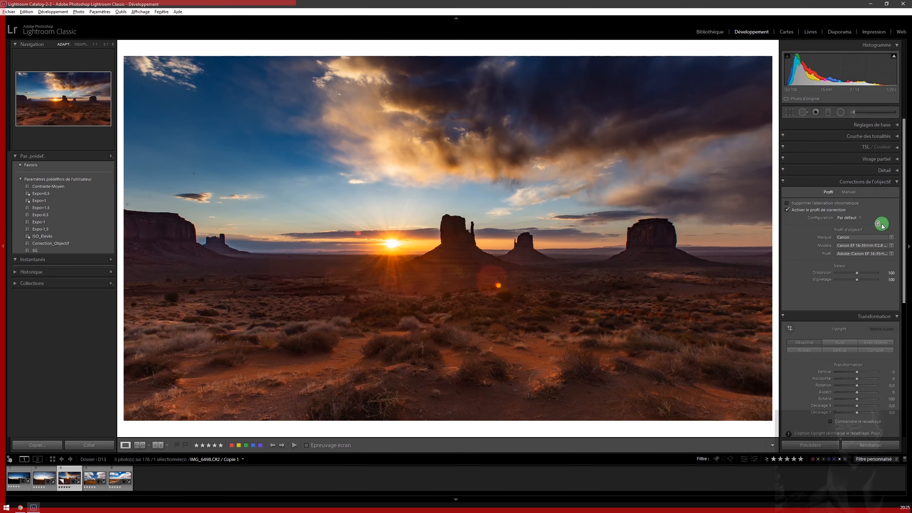
pyautogui.click(848, 254)
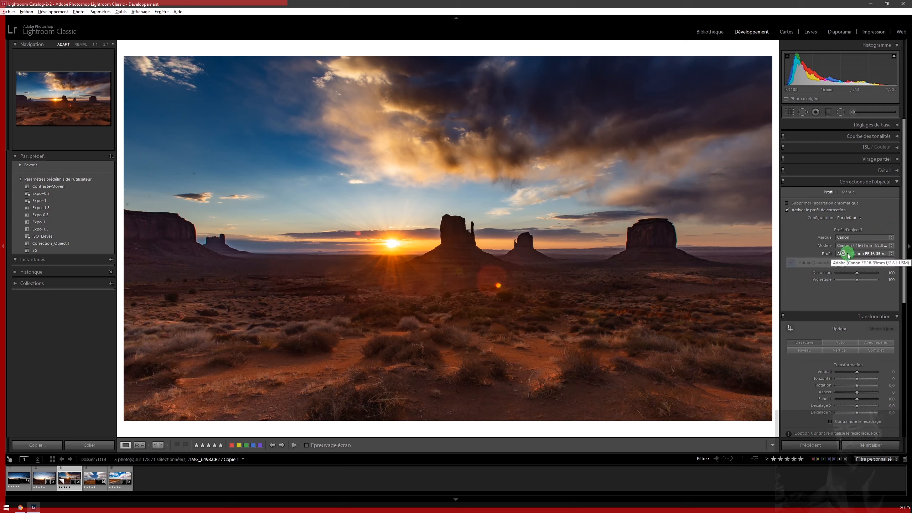
pyautogui.click(804, 246)
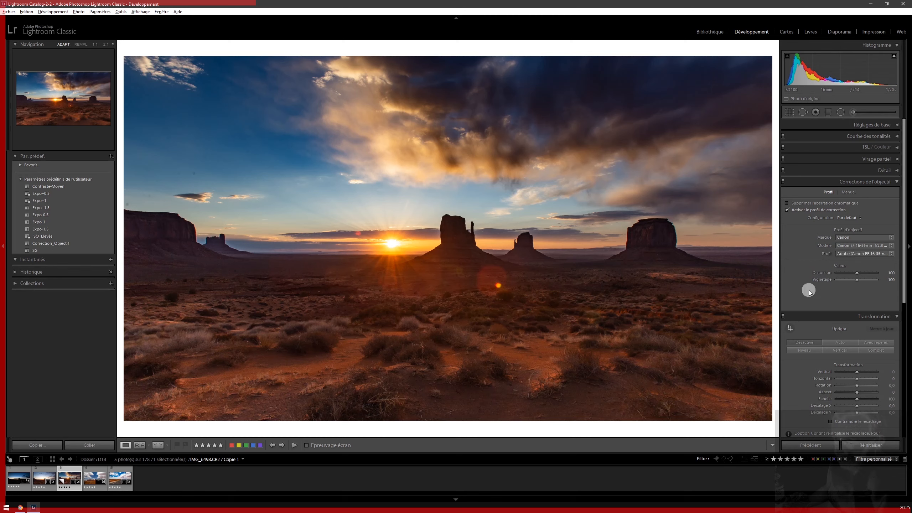
# Try other correction amounts for the lens profile's distortion and vignetting, including vignetting at 14 and 200, and reset both to 100
pyautogui.click(858, 273)
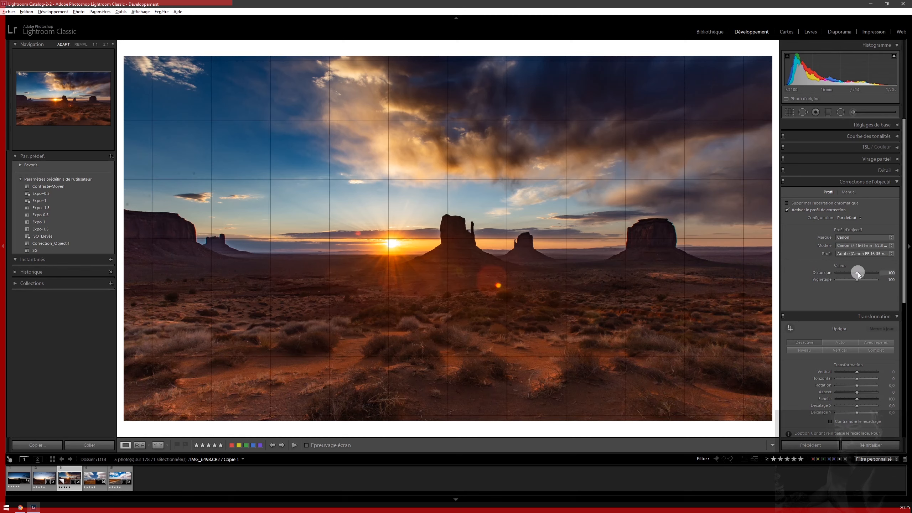
pyautogui.moveTo(858, 272)
pyautogui.mouseDown()
pyautogui.moveTo(847, 273)
pyautogui.moveTo(870, 275)
pyautogui.moveTo(857, 275)
pyautogui.mouseUp()
pyautogui.doubleClick(819, 272)
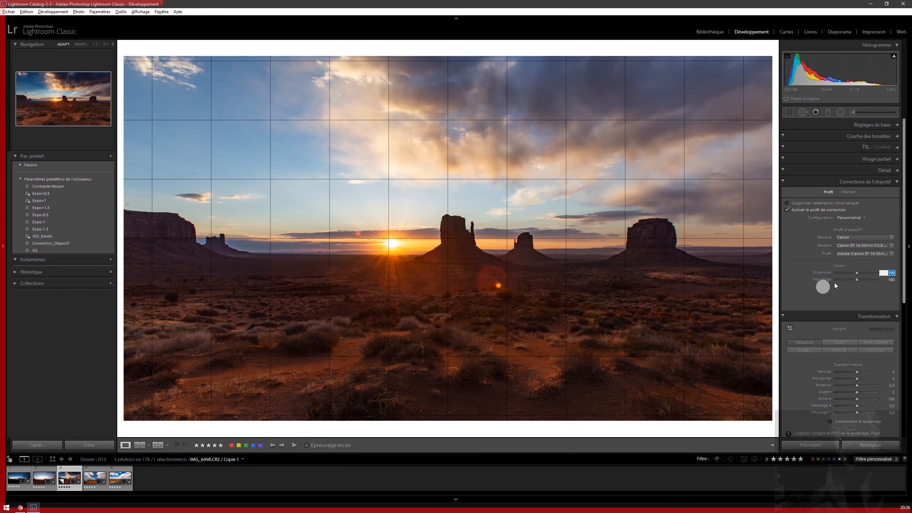
pyautogui.moveTo(857, 279); pyautogui.dragTo(834, 282)
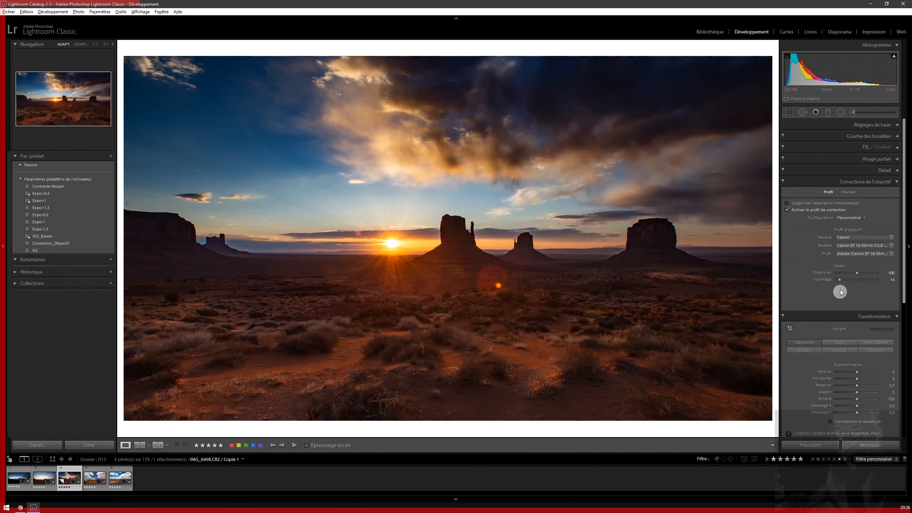
pyautogui.moveTo(861, 280); pyautogui.dragTo(876, 281)
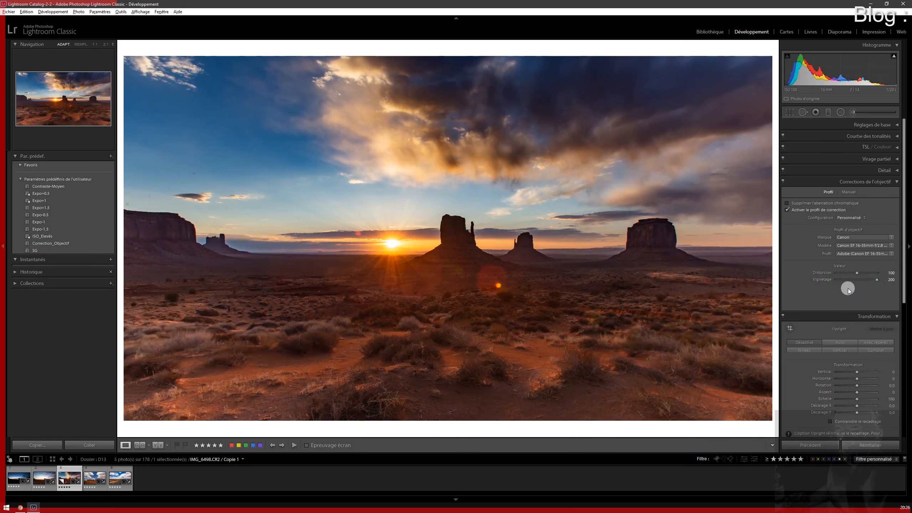
pyautogui.doubleClick(817, 281)
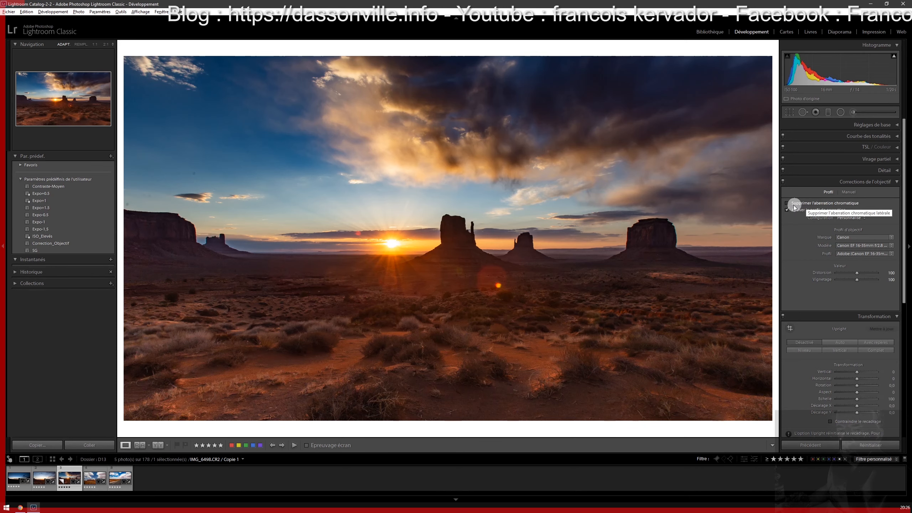
# Inspect the fringed edge of the rightmost butte at 1:1 and enable chromatic aberration removal
pyautogui.click(690, 241)
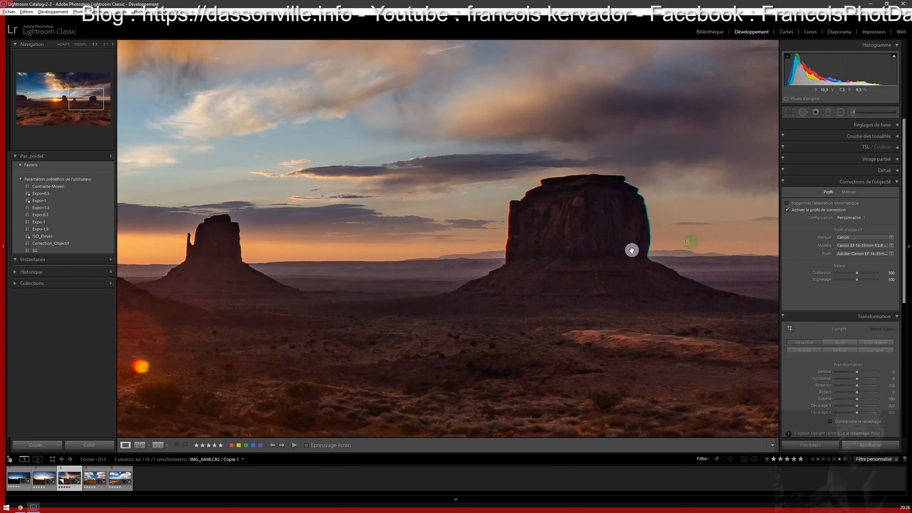
pyautogui.moveTo(631, 251); pyautogui.dragTo(589, 271)
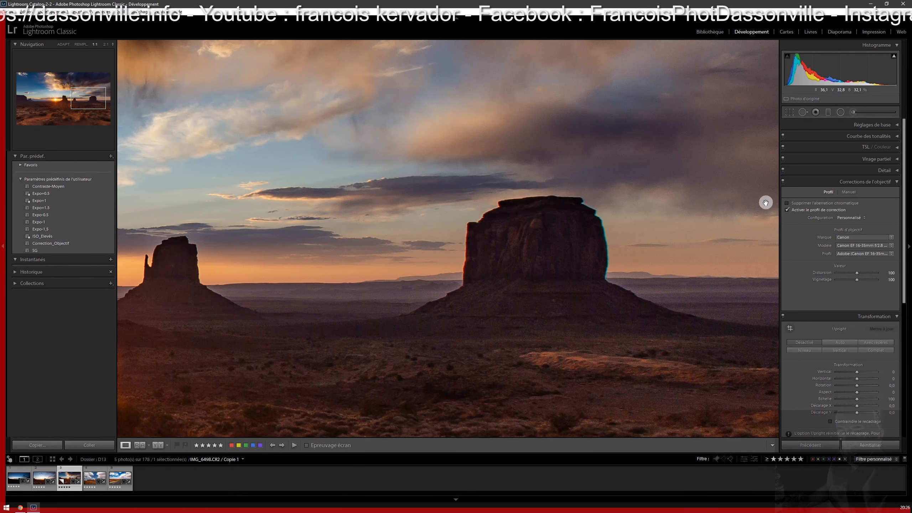
pyautogui.click(789, 204)
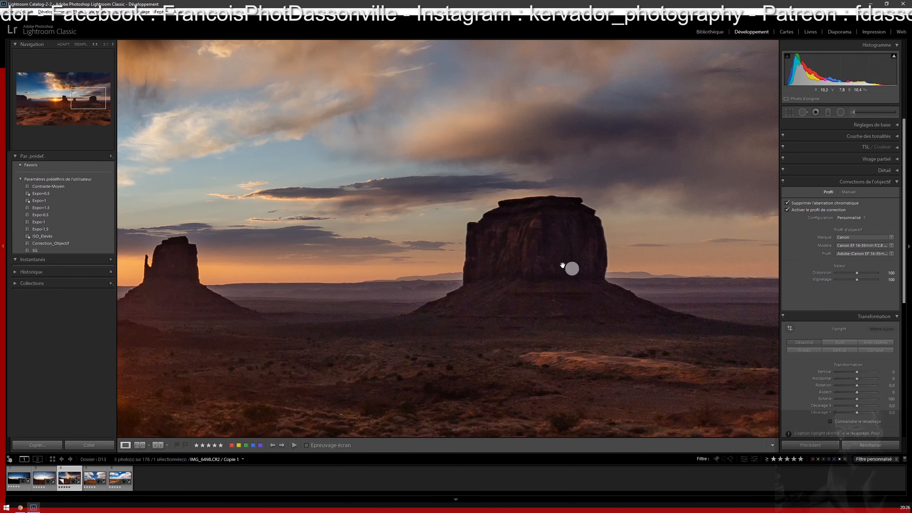
# Compare the left mesa's edges with chromatic aberration removal off and on, leave it enabled, and check the central butte
pyautogui.moveTo(339, 262); pyautogui.dragTo(738, 242)
pyautogui.moveTo(319, 228); pyautogui.dragTo(633, 245)
pyautogui.moveTo(335, 249); pyautogui.dragTo(453, 260)
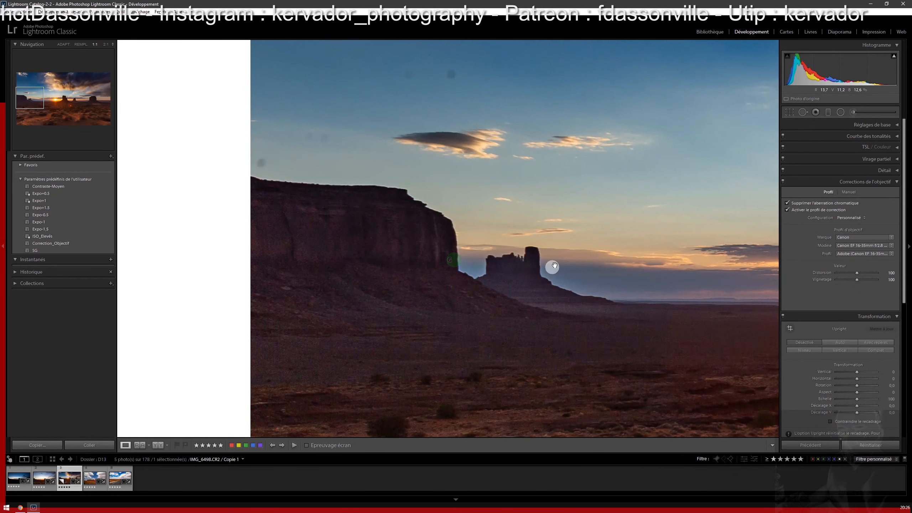
pyautogui.moveTo(552, 283); pyautogui.dragTo(468, 277)
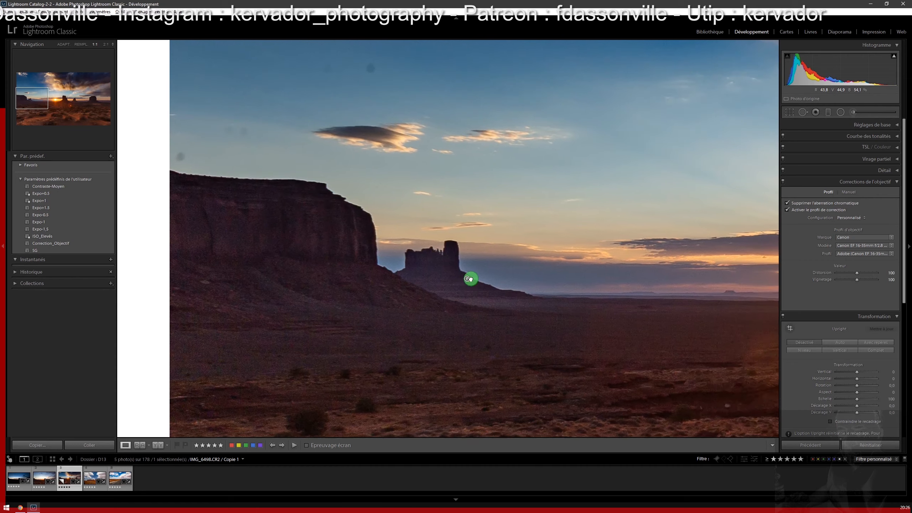
pyautogui.click(787, 203)
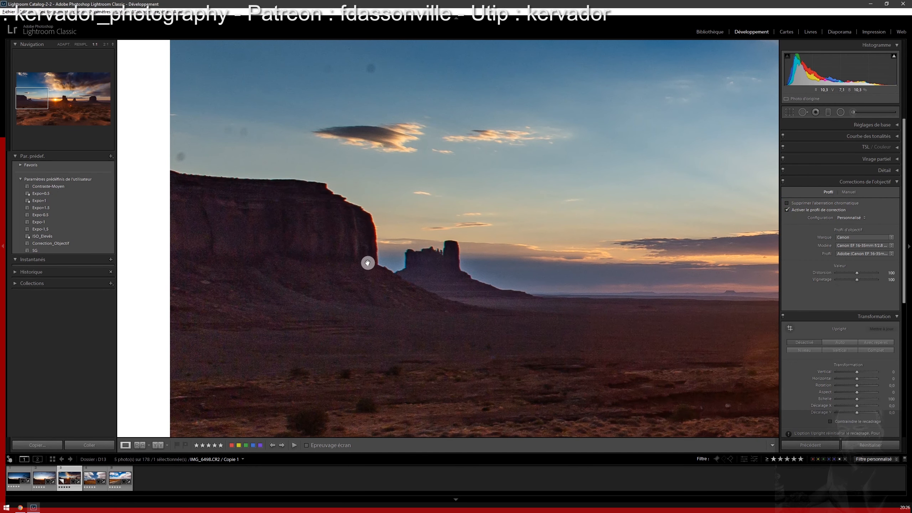
pyautogui.click(786, 204)
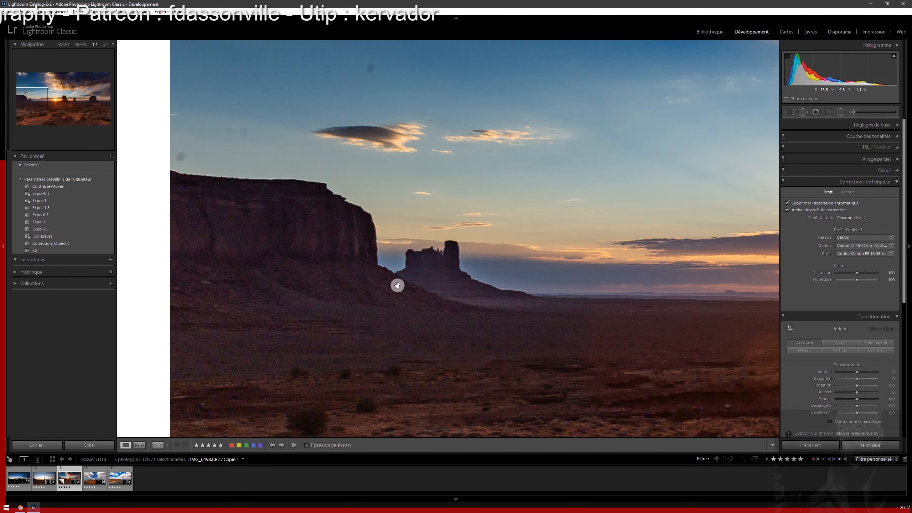
pyautogui.moveTo(706, 301); pyautogui.dragTo(362, 268)
pyautogui.moveTo(651, 258); pyautogui.dragTo(428, 268)
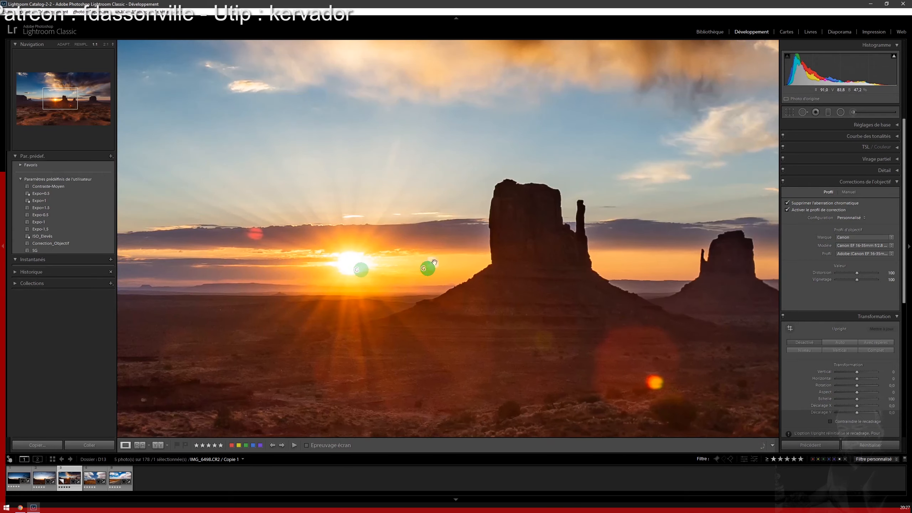
pyautogui.click(469, 248)
# View the manual lens correction settings and return to the profile corrections
pyautogui.click(847, 192)
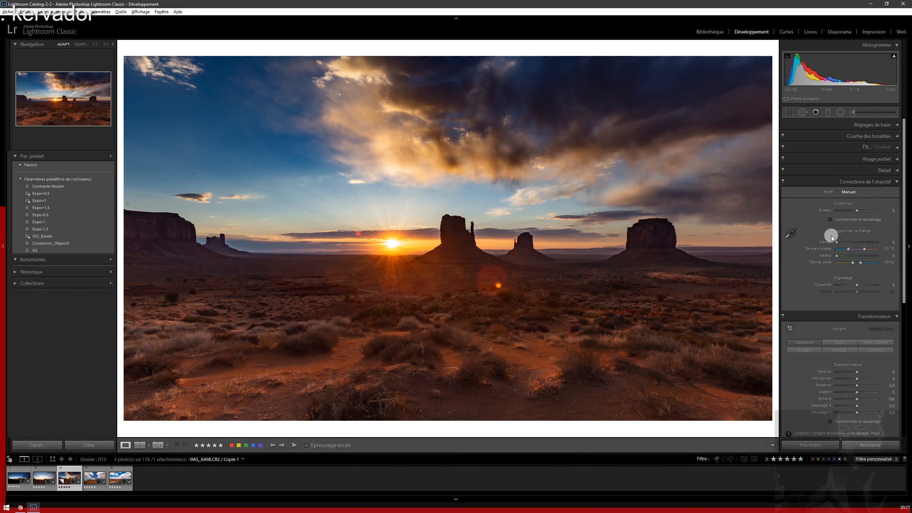
pyautogui.click(828, 192)
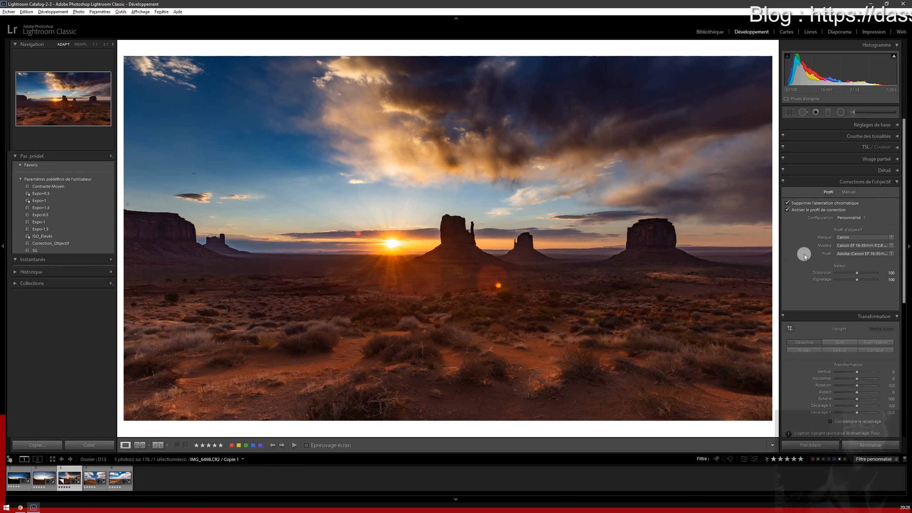
# Compare the rightmost butte without chromatic aberration removal and the whole photo without the lens profile, leaving both corrections enabled
pyautogui.click(670, 237)
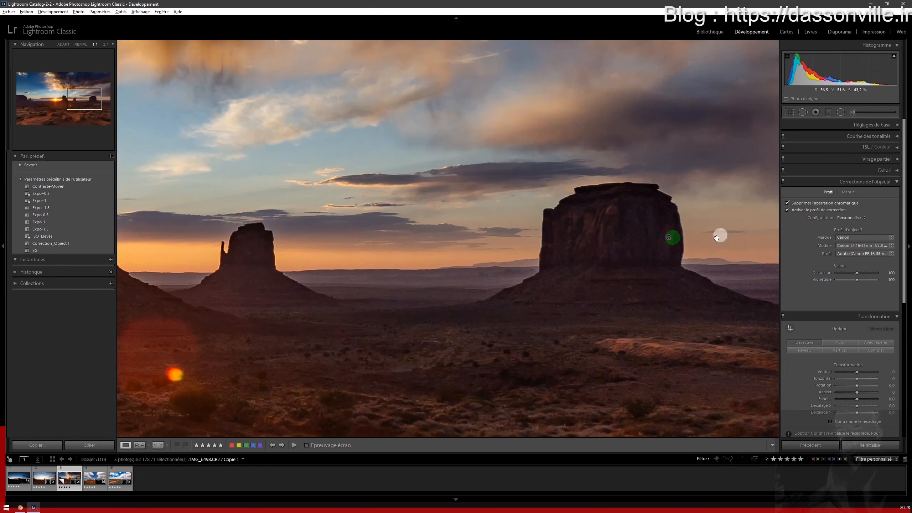
pyautogui.moveTo(664, 254); pyautogui.dragTo(647, 256)
pyautogui.click(786, 203)
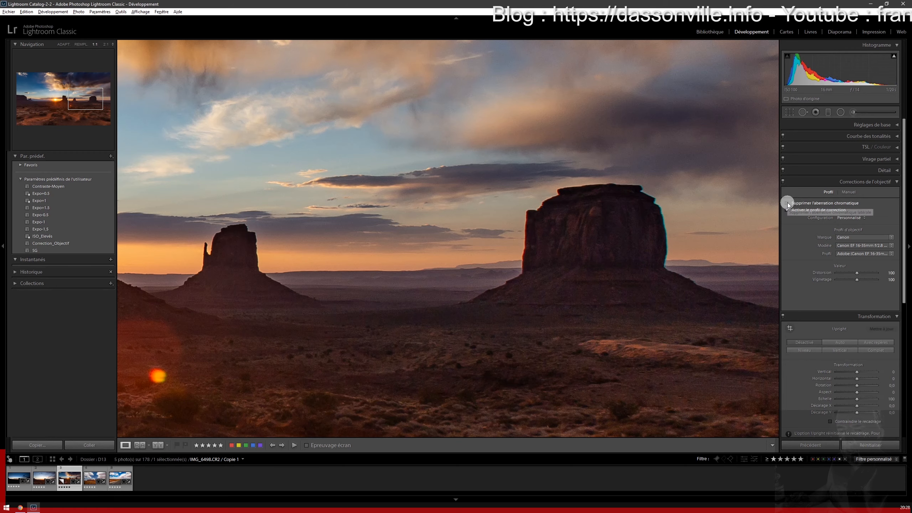
pyautogui.click(590, 244)
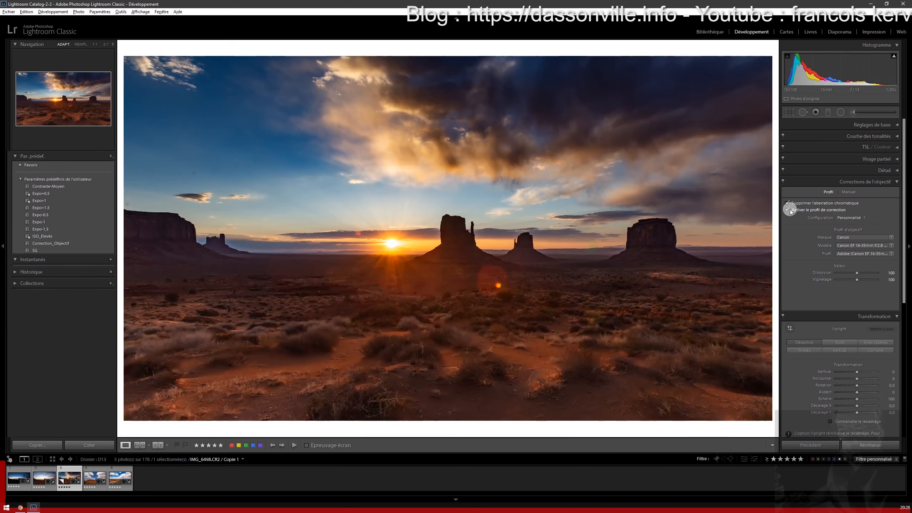
pyautogui.click(788, 210)
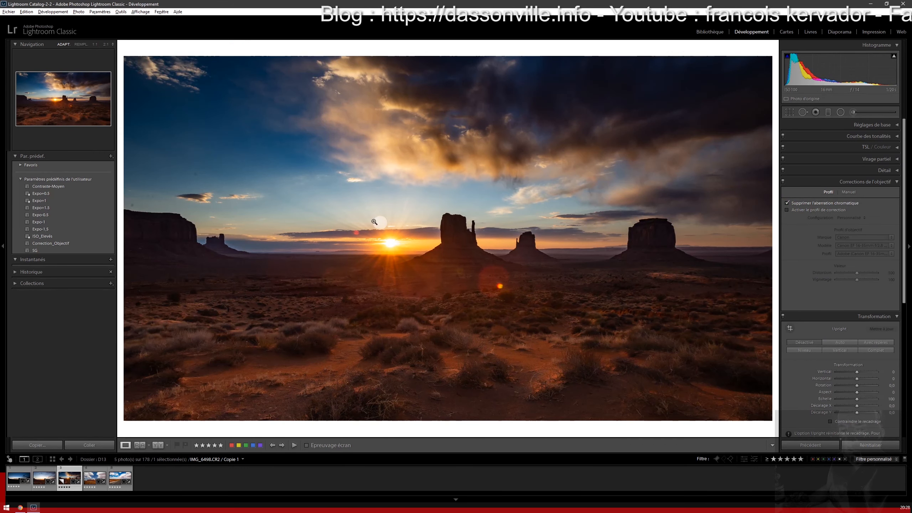
pyautogui.click(786, 210)
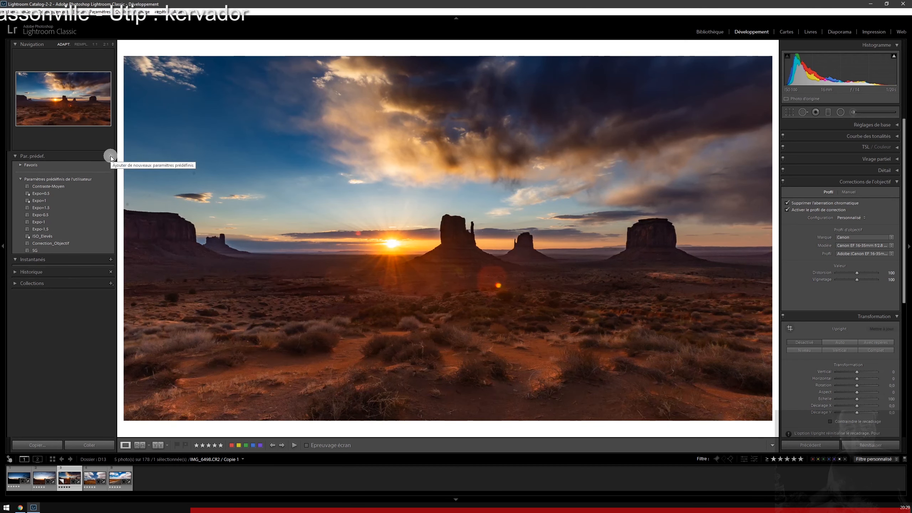
# Start a new develop preset named "corrections_objectifs" in the user presets group
pyautogui.click(110, 156)
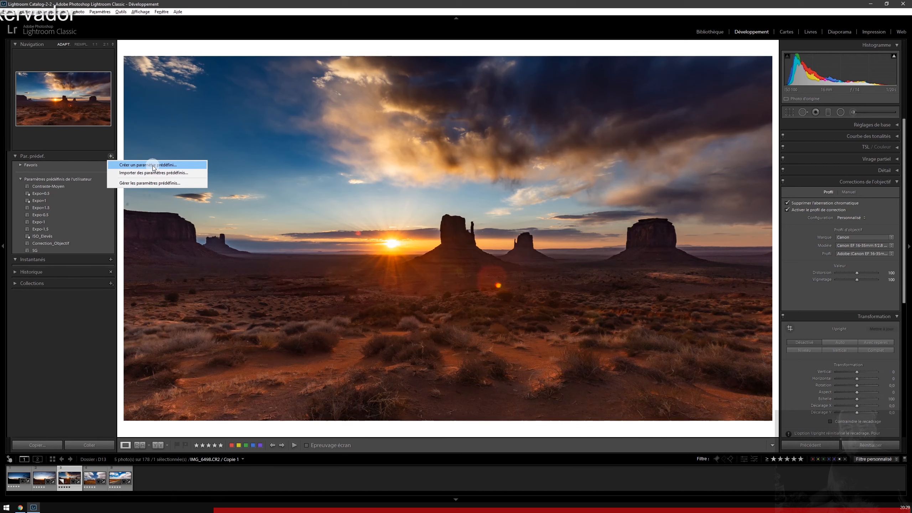
pyautogui.click(153, 165)
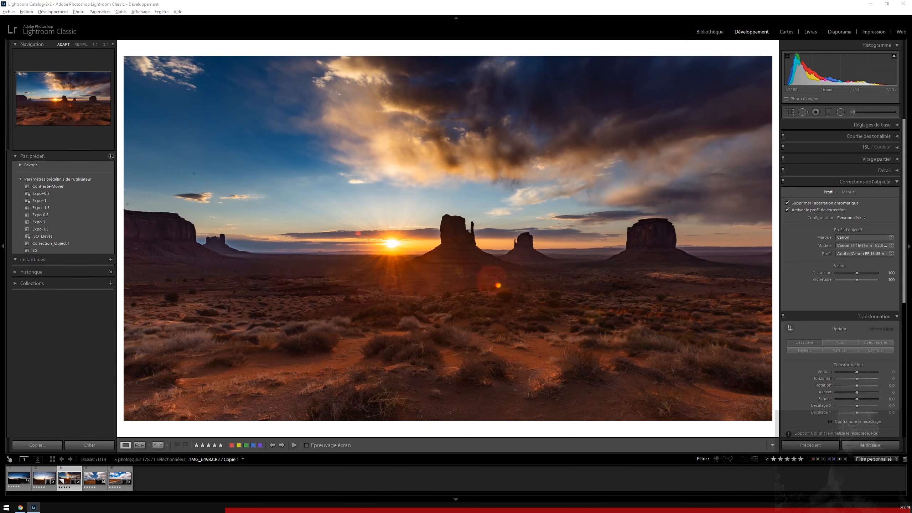
pyautogui.moveTo(911, 166); pyautogui.dragTo(350, 108)
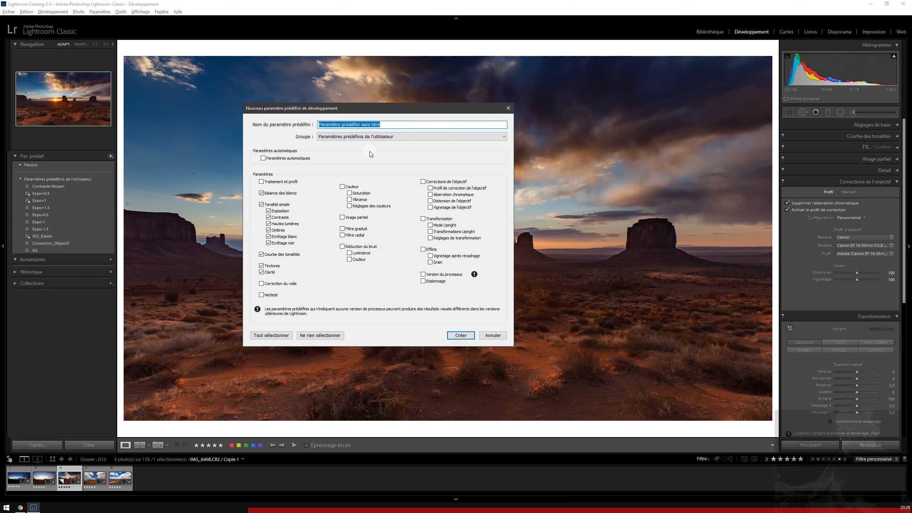
pyautogui.write('co')
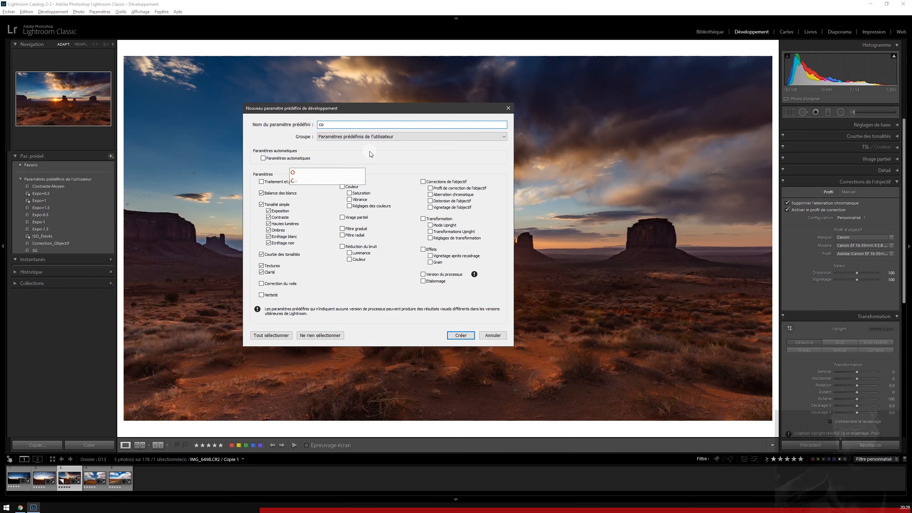
pyautogui.write('rrection')
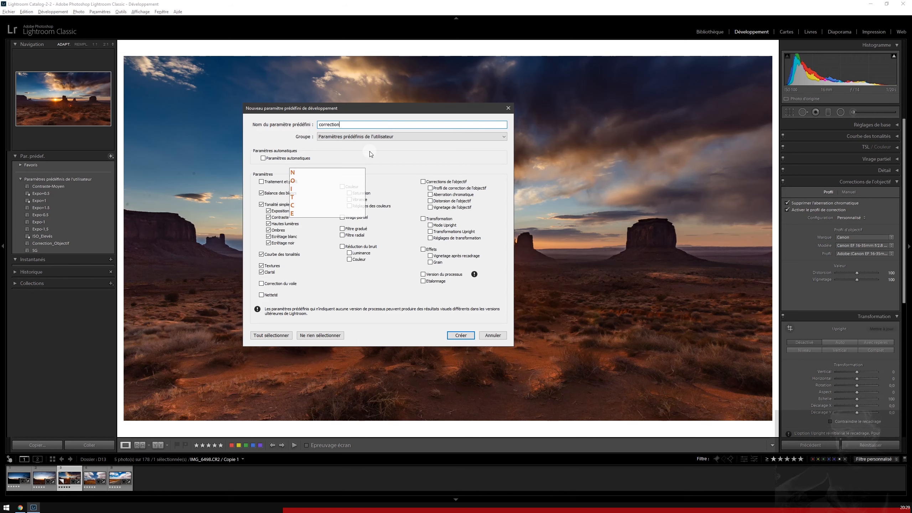
pyautogui.write('_obje')
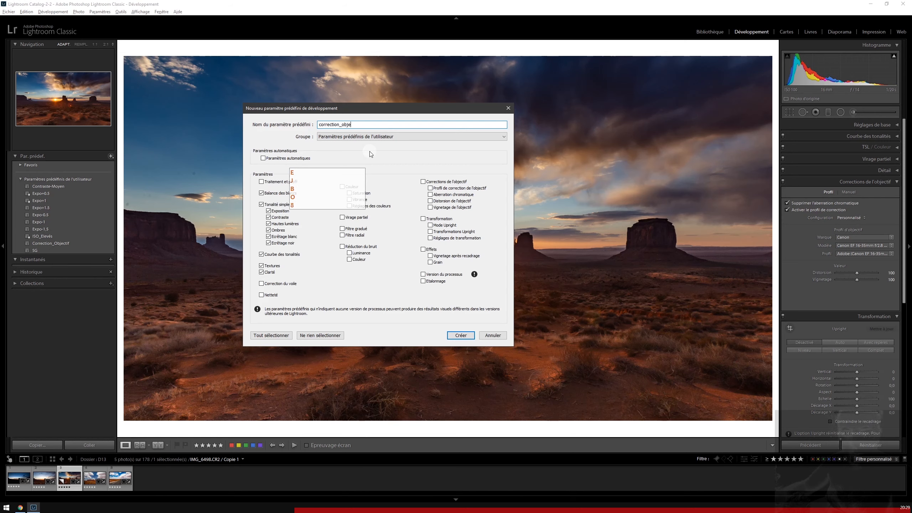
pyautogui.write('cti')
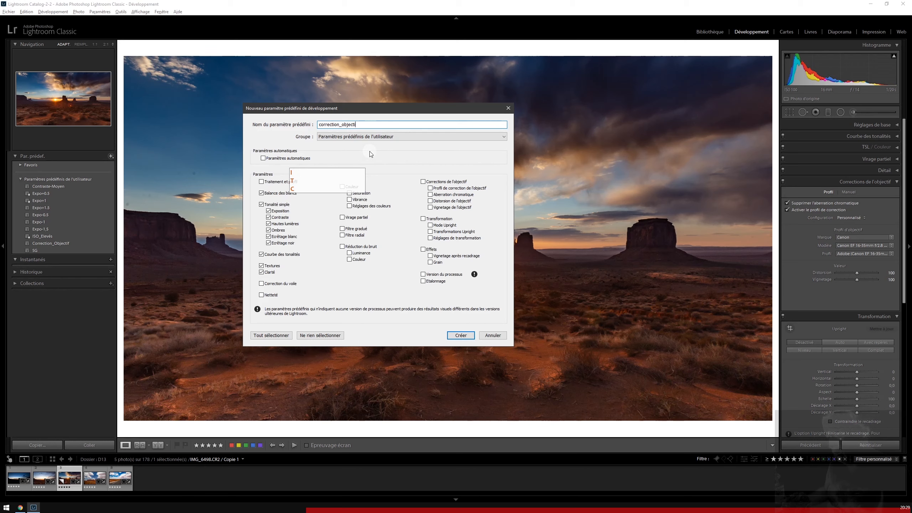
pyautogui.write('fs')
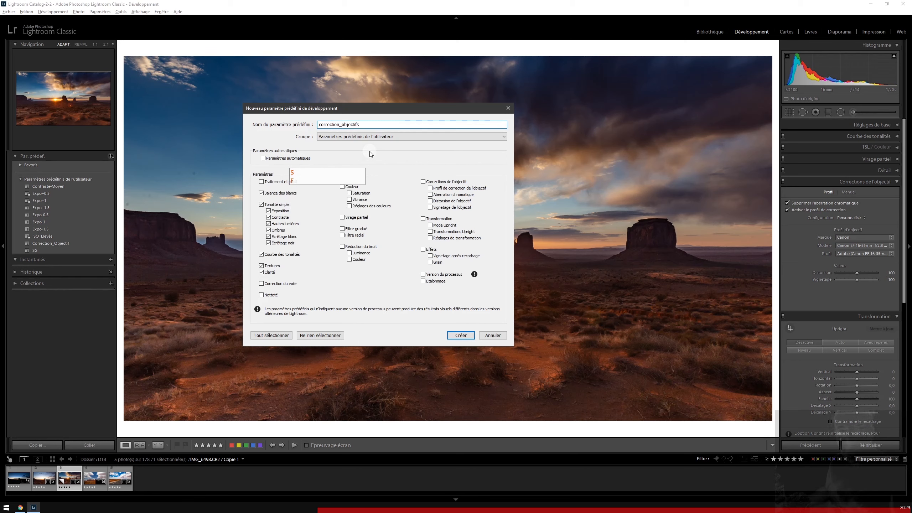
pyautogui.click(338, 126)
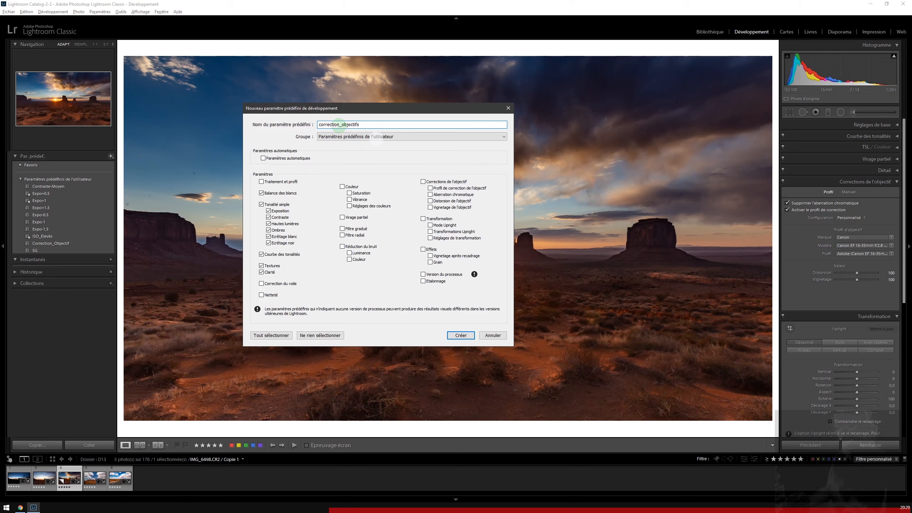
pyautogui.write('s')
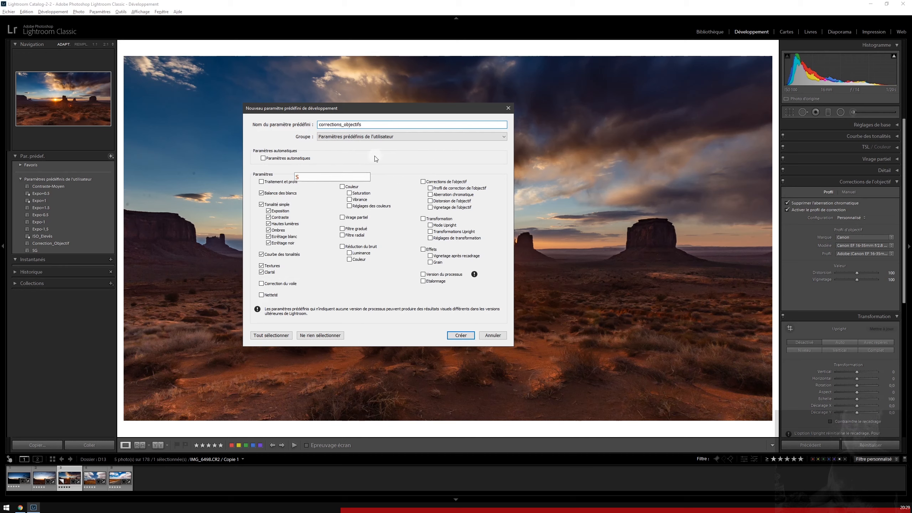
# Exclude white balance, basic tone, tone curve, texture and clarity from the new preset
pyautogui.click(261, 193)
pyautogui.click(261, 204)
pyautogui.click(261, 254)
pyautogui.click(261, 265)
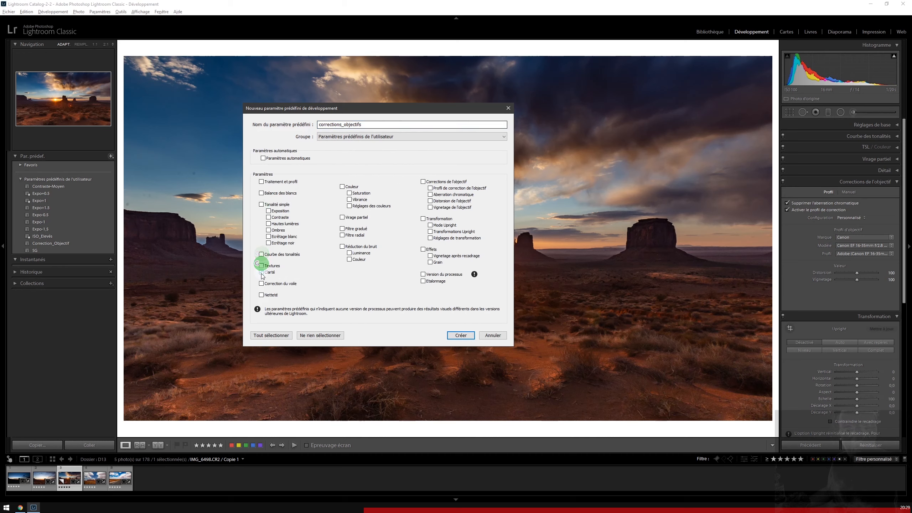
pyautogui.click(261, 272)
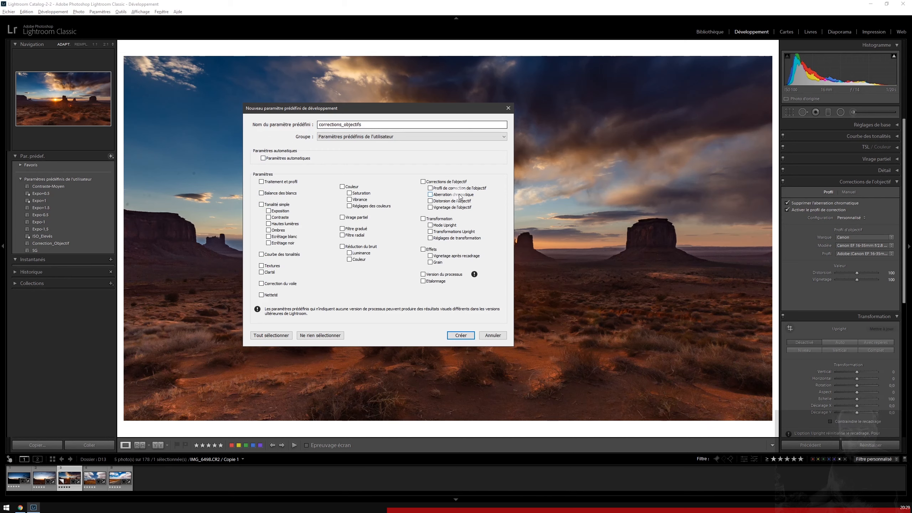
# Include the lens profile, chromatic aberration, lens distortion and lens vignetting settings in the new preset
pyautogui.click(429, 195)
pyautogui.click(430, 188)
pyautogui.click(430, 201)
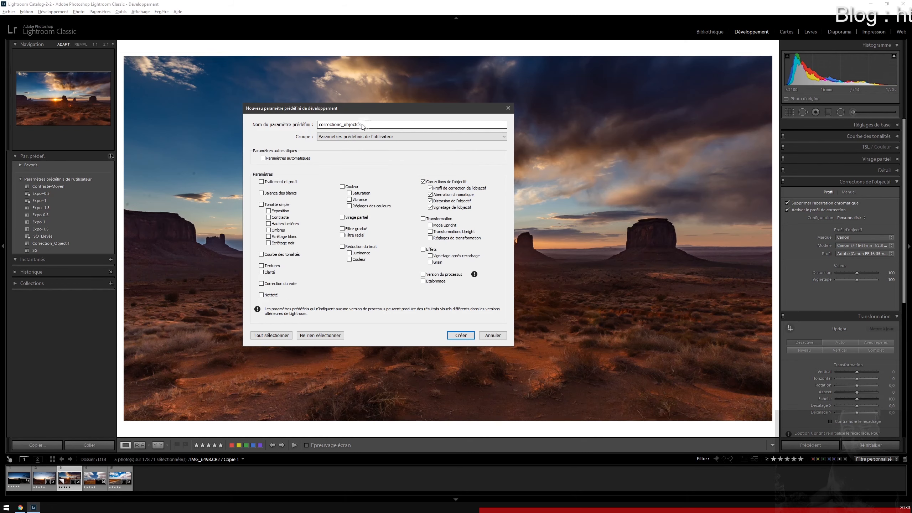
# Capitalize the preset's name as "Corrections_objectifs" and create the preset
pyautogui.doubleClick(321, 125)
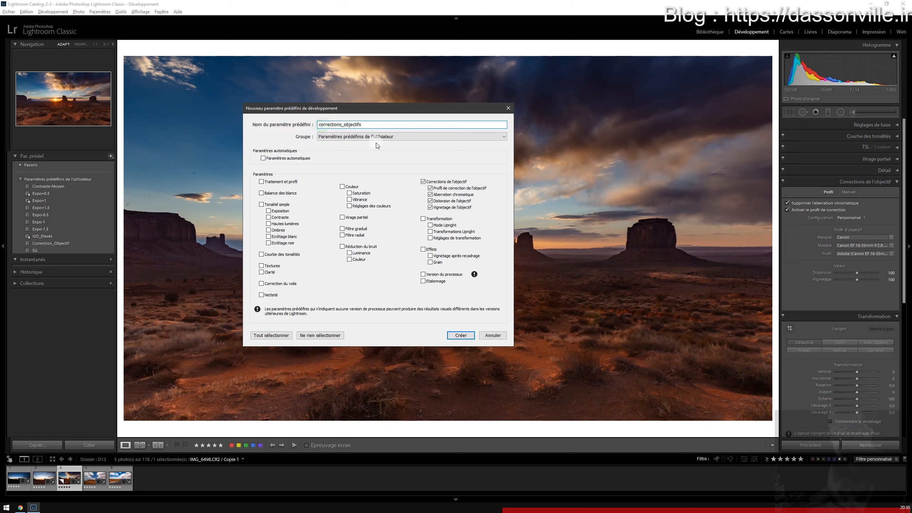
pyautogui.press('Delete')
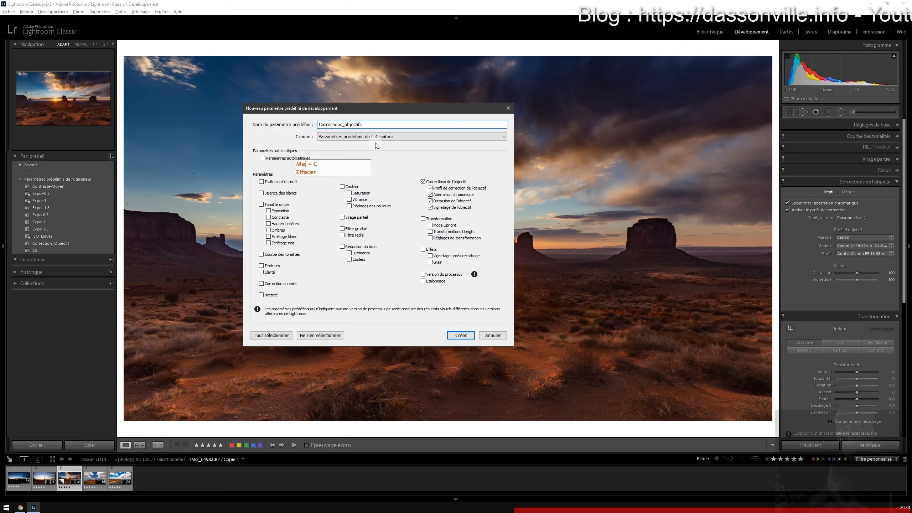
pyautogui.write('C')
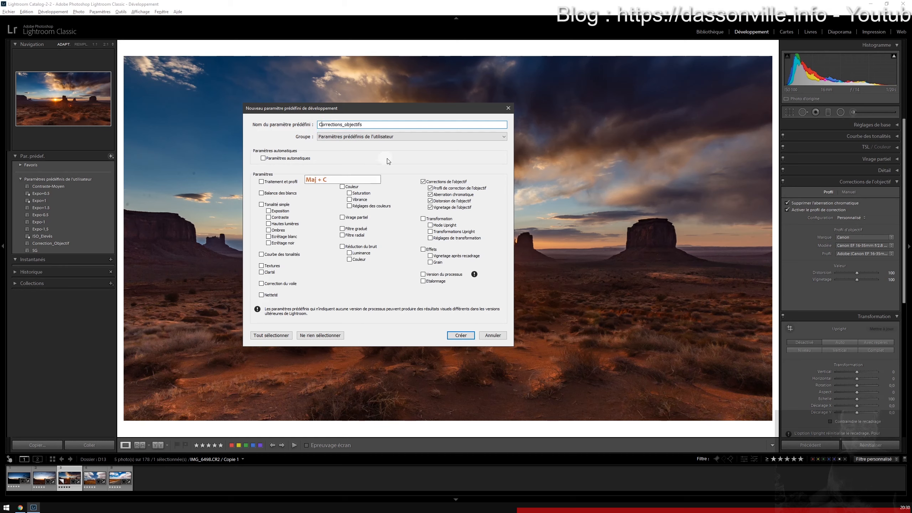
pyautogui.click(459, 335)
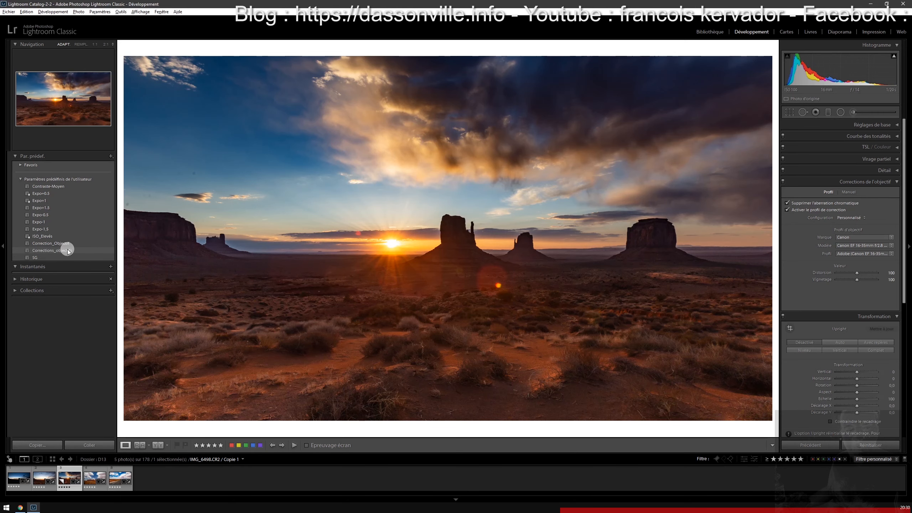
# Disable chromatic aberration removal and the lens profile correction on the photo
pyautogui.click(786, 203)
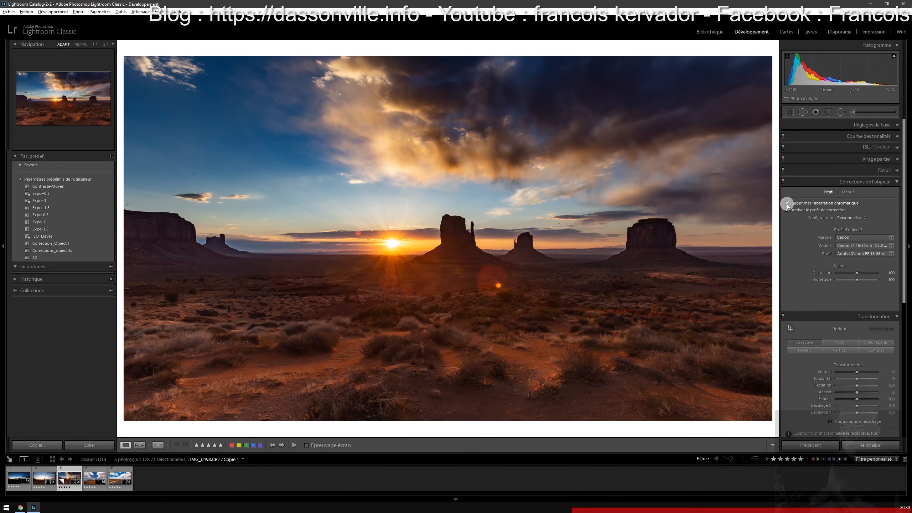
pyautogui.click(786, 210)
pyautogui.click(787, 210)
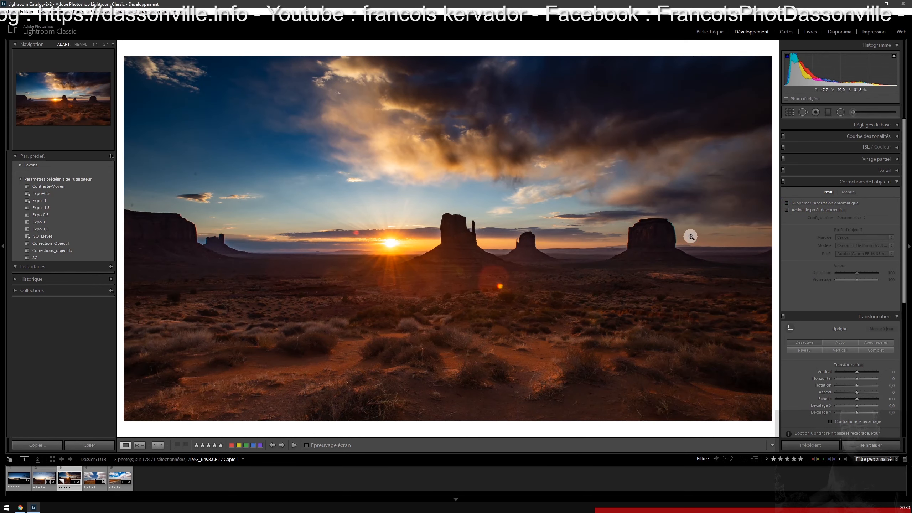
# Apply the Corrections_objectifs preset while viewing the rightmost butte at 1:1, and return to the full photo
pyautogui.moveTo(686, 236); pyautogui.dragTo(554, 252)
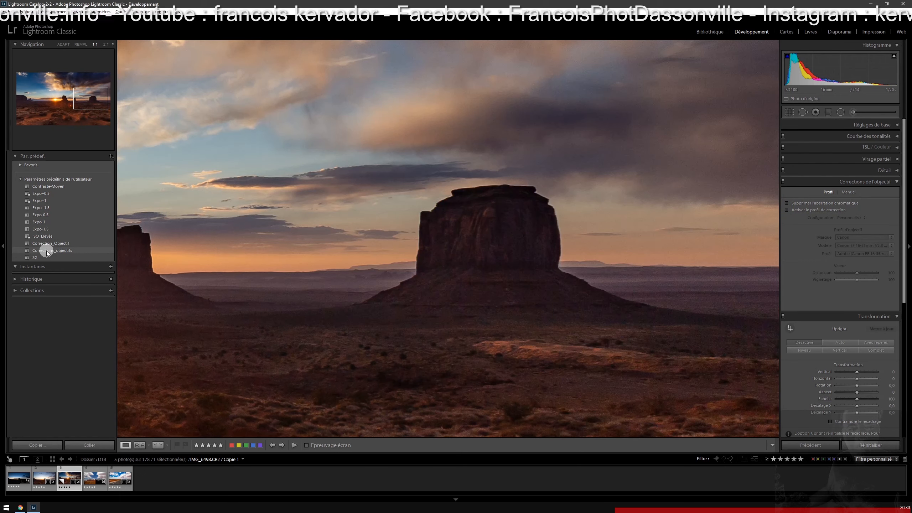
pyautogui.click(46, 251)
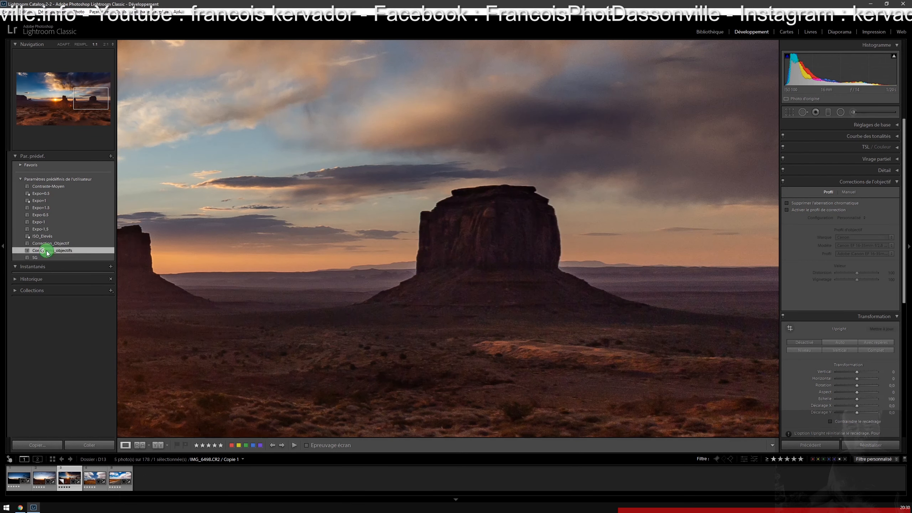
pyautogui.moveTo(47, 251); pyautogui.dragTo(269, 245)
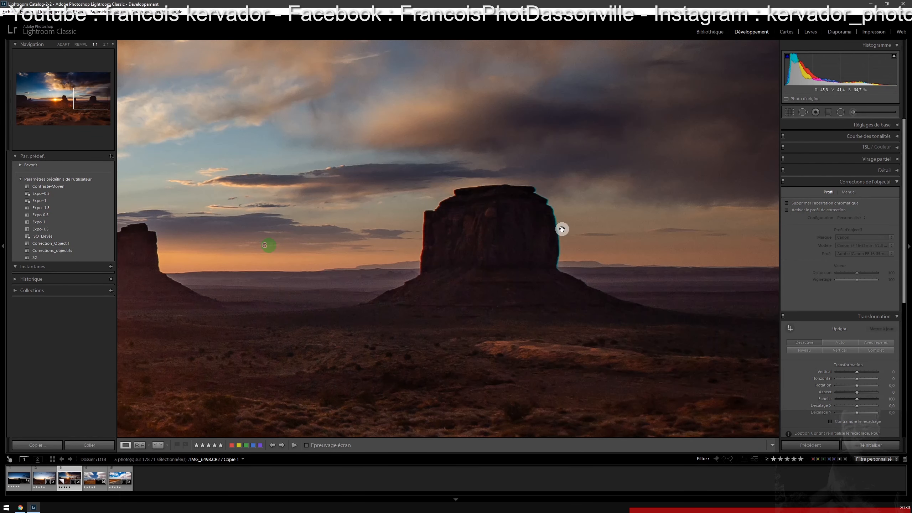
pyautogui.click(68, 250)
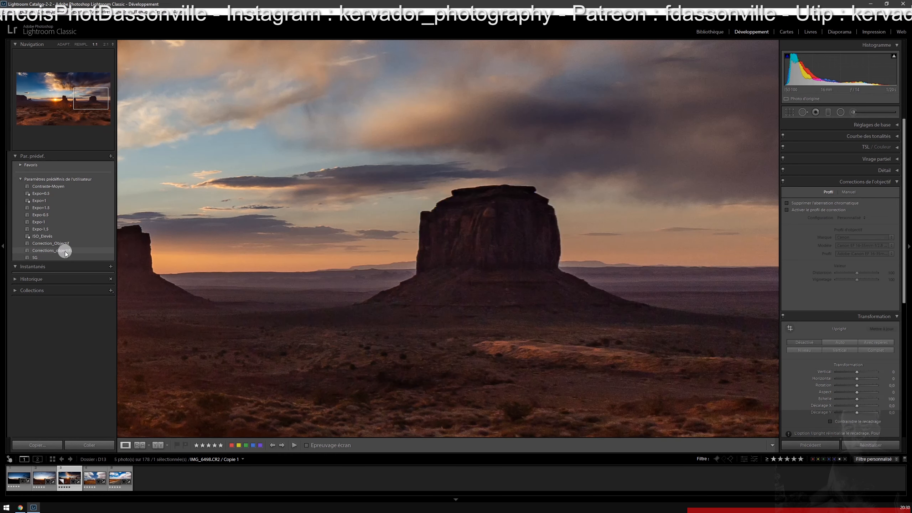
pyautogui.click(65, 252)
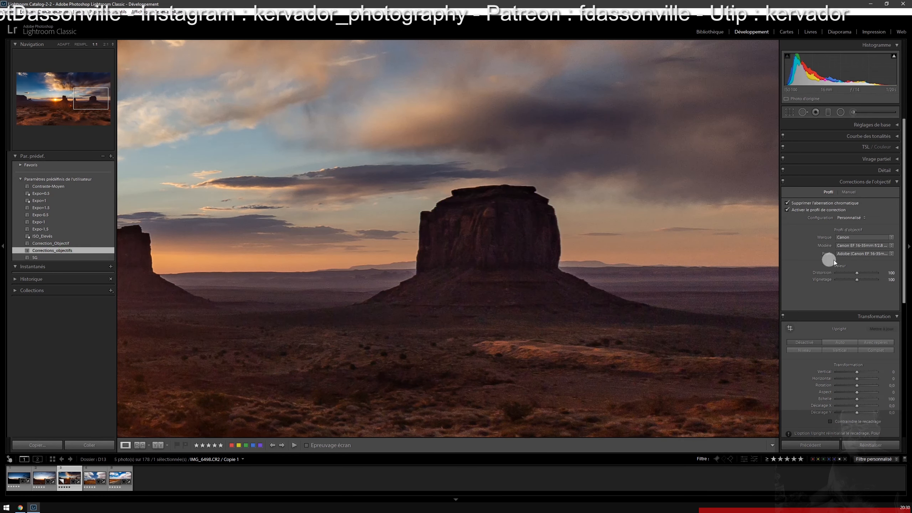
pyautogui.click(481, 229)
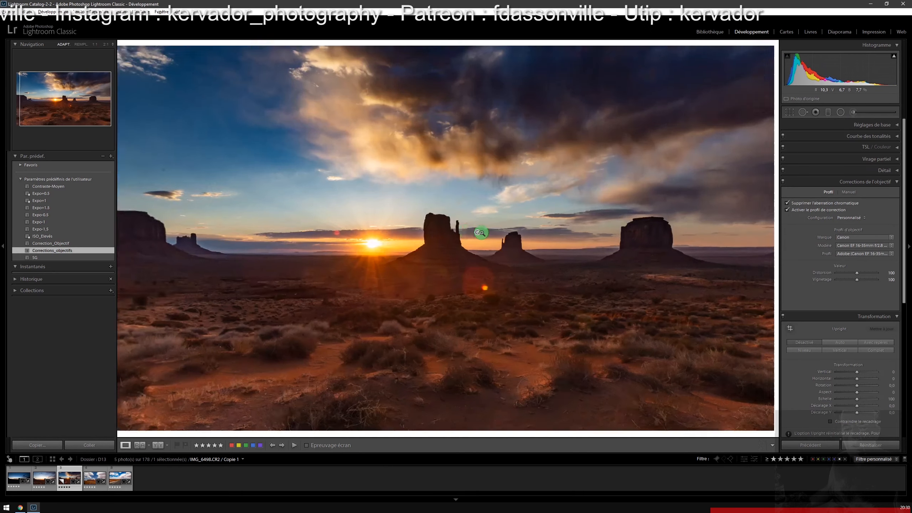